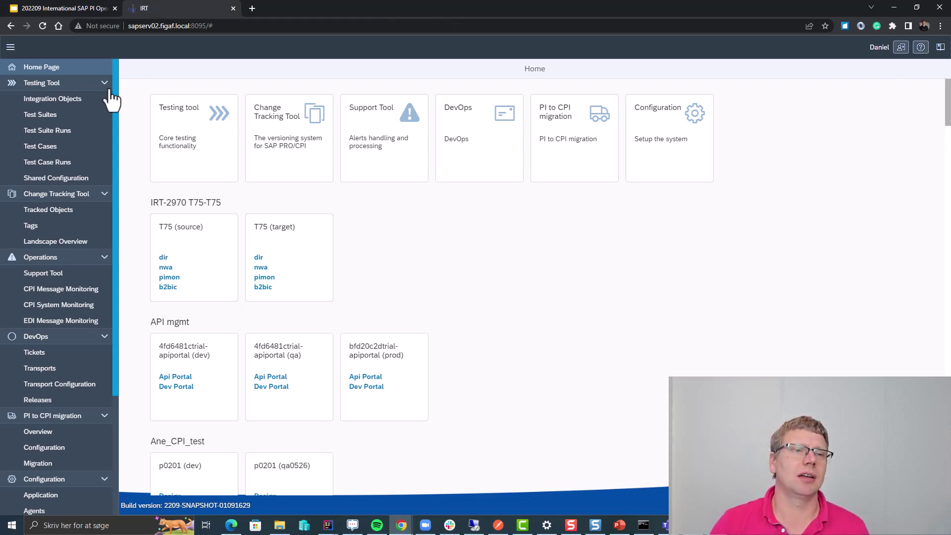
Start recording Invoice01_OA into a new suite 'PIWeek Test case' with an overridden message expression
{"action": "left_click", "coordinate": [88, 99]}
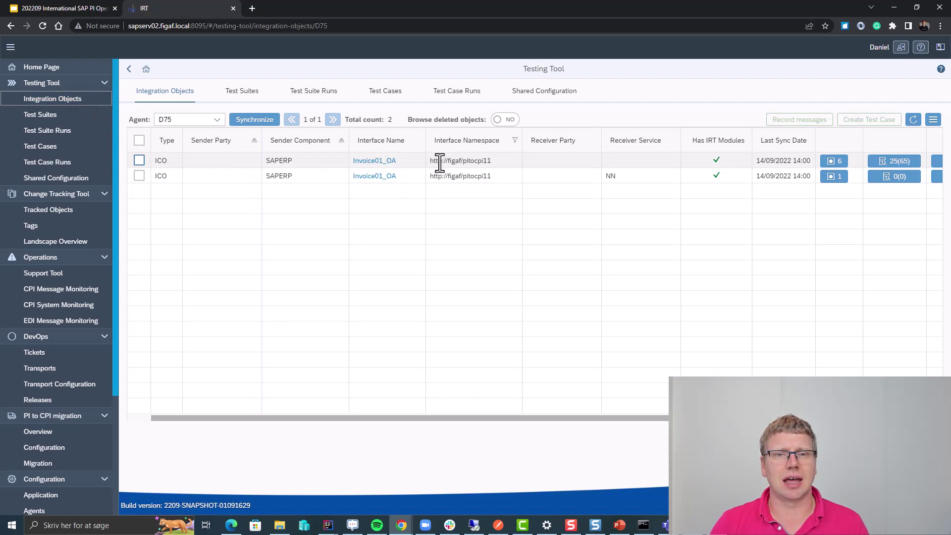
{"action": "left_click", "coordinate": [140, 161]}
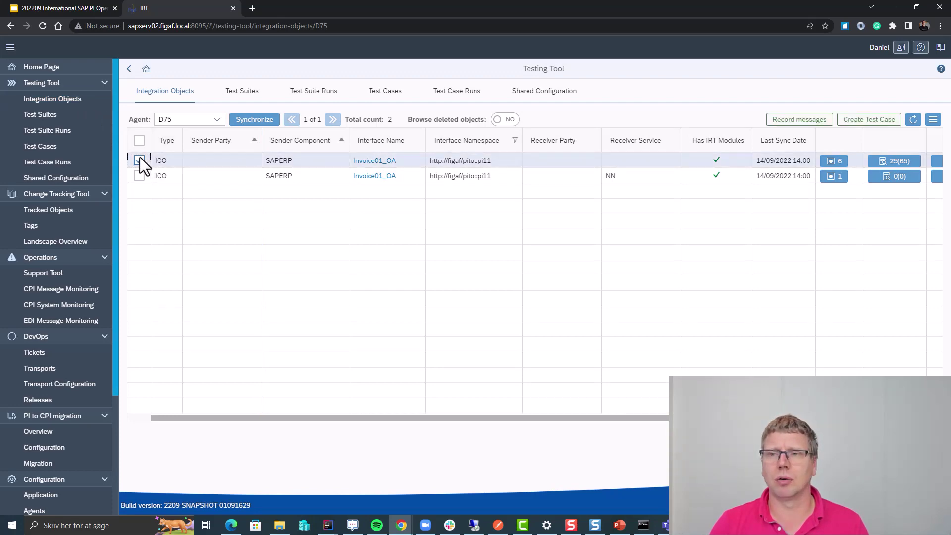
{"action": "left_click", "coordinate": [795, 120]}
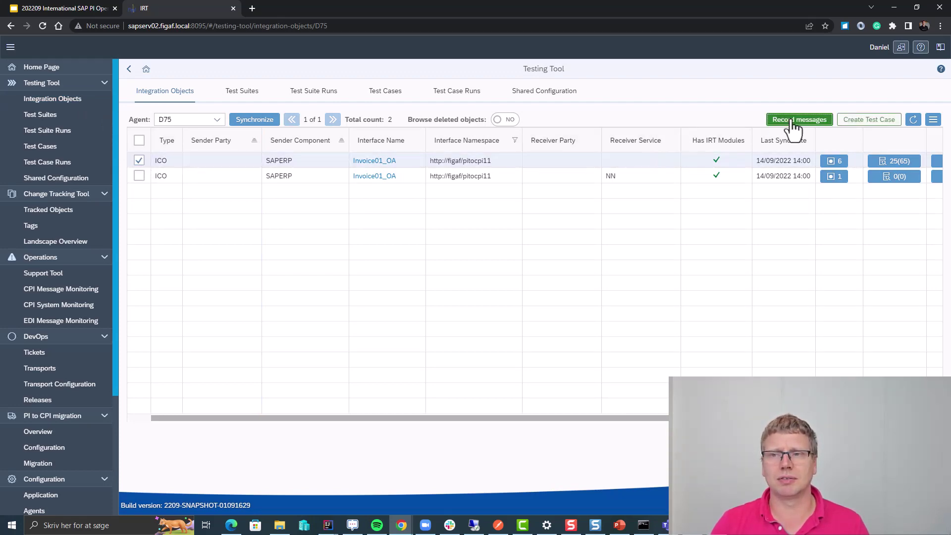
{"action": "left_click", "coordinate": [157, 139]}
{"action": "type", "text": "PIWeek Test case"}
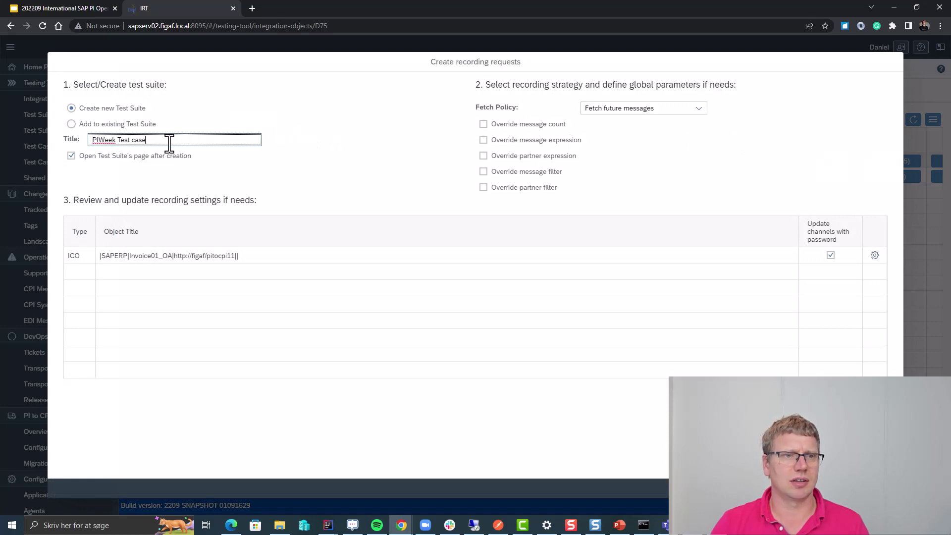
{"action": "left_click", "coordinate": [484, 140]}
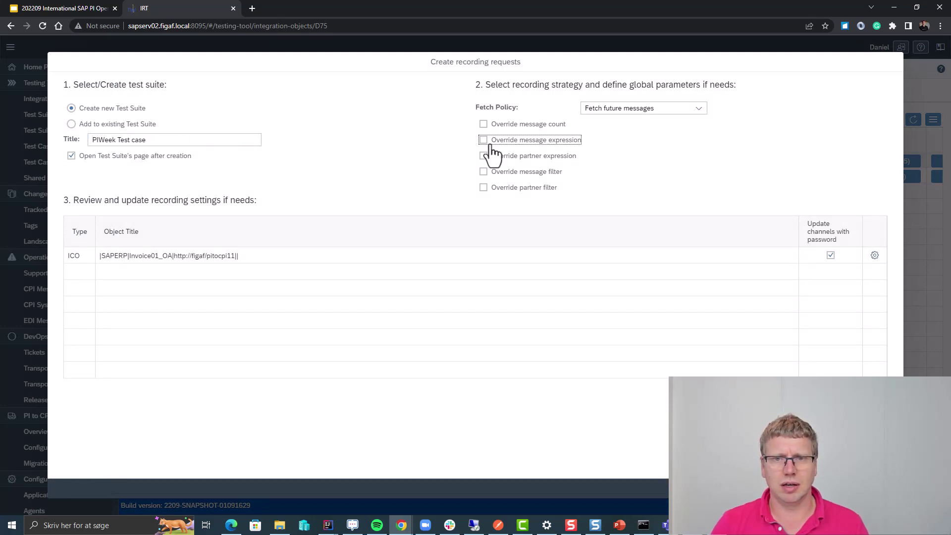
{"action": "left_click", "coordinate": [619, 156]}
{"action": "type", "text": "PIWeek Test case"}
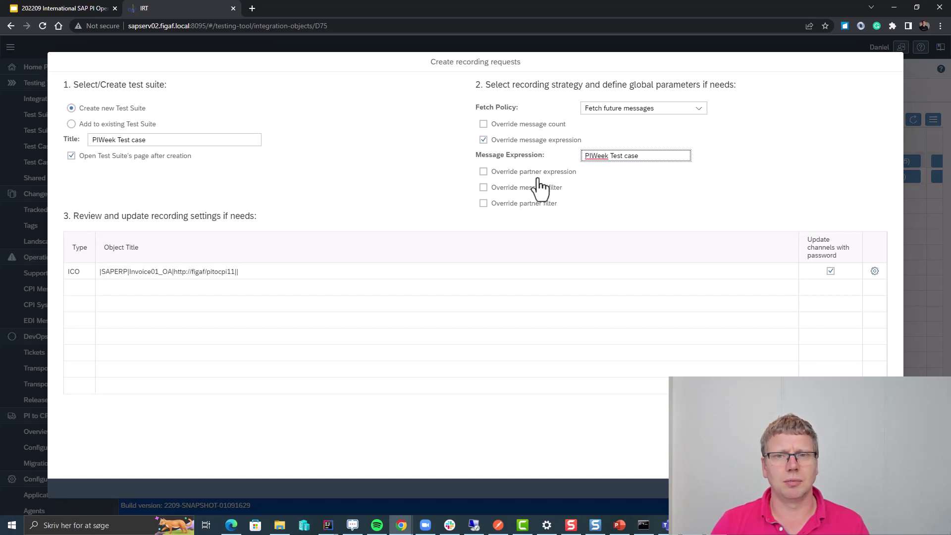
Fetch only chosen message groups, pick two of them, and save
{"action": "left_click", "coordinate": [626, 112]}
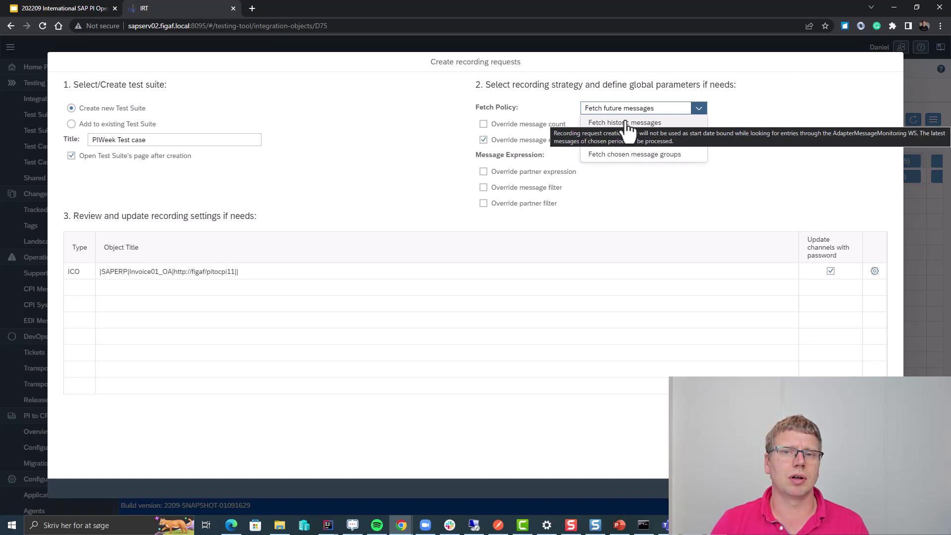
{"action": "left_click", "coordinate": [621, 155]}
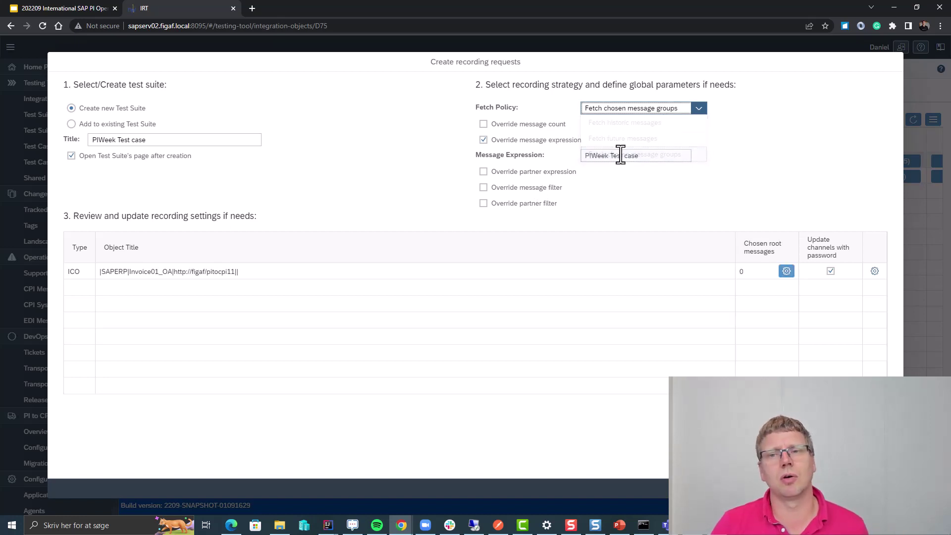
{"action": "left_click", "coordinate": [786, 272]}
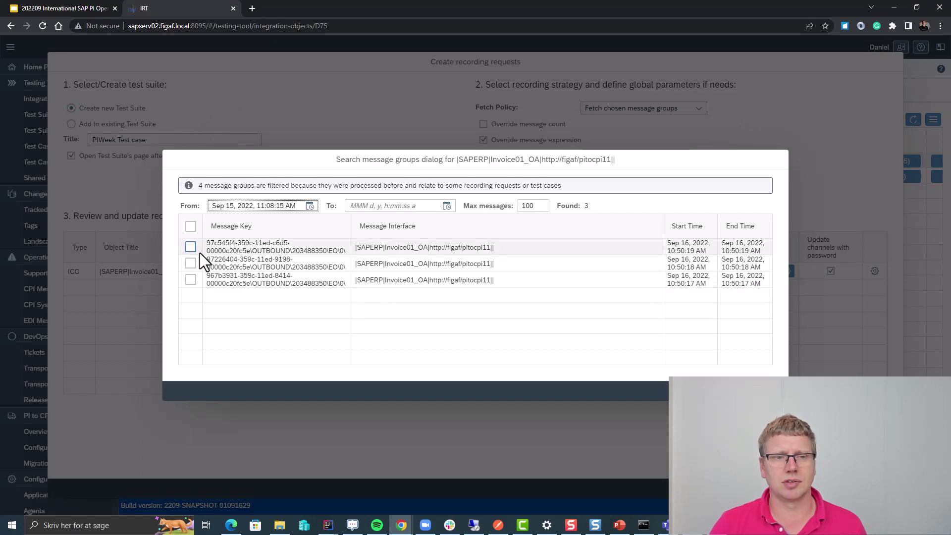
{"action": "left_click", "coordinate": [193, 247]}
{"action": "left_click", "coordinate": [191, 264]}
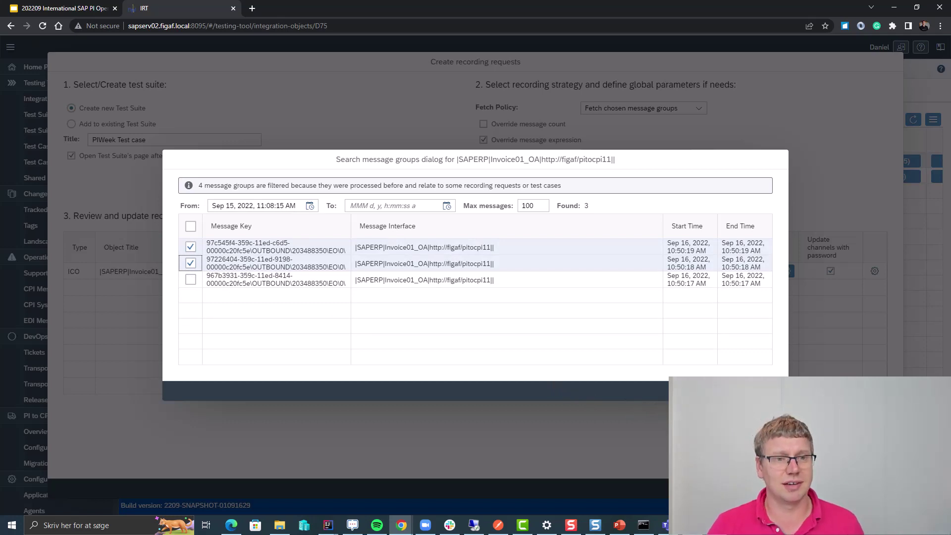
{"action": "left_click", "coordinate": [698, 391]}
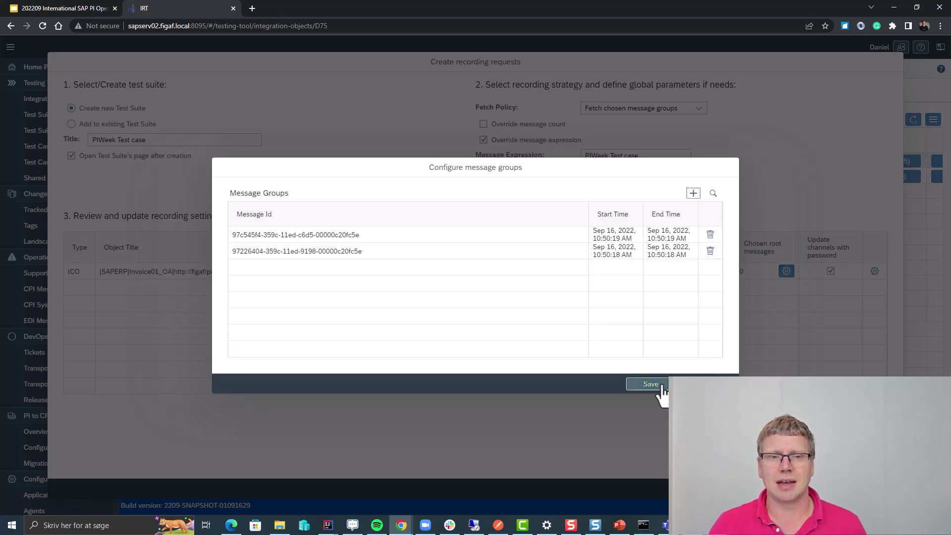
{"action": "left_click", "coordinate": [652, 385]}
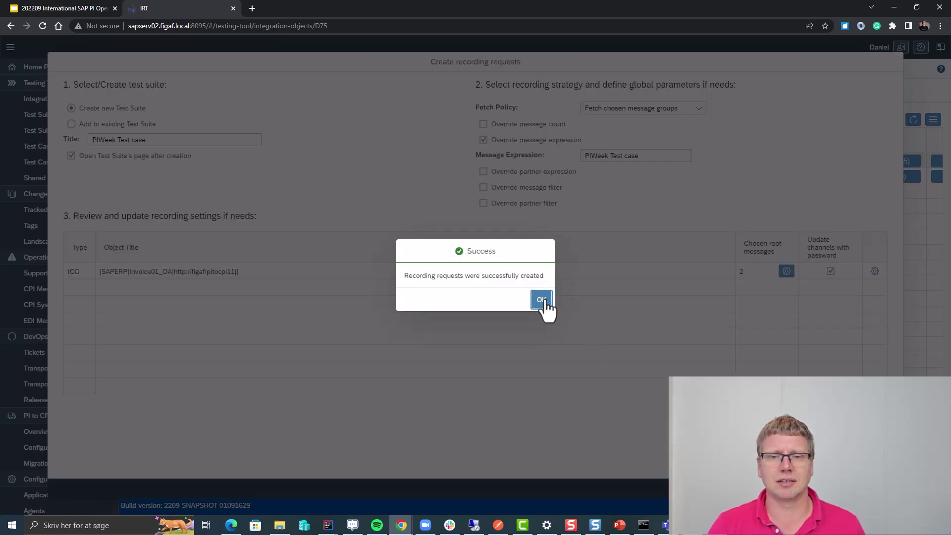
Open the recording request details and view the first recorded message's payload
{"action": "left_click", "coordinate": [541, 302]}
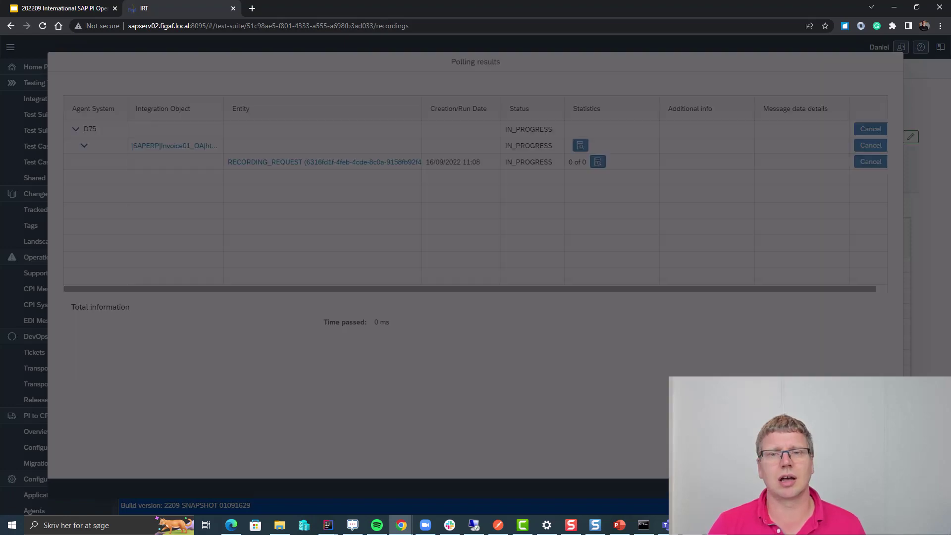
{"action": "key", "text": "Escape"}
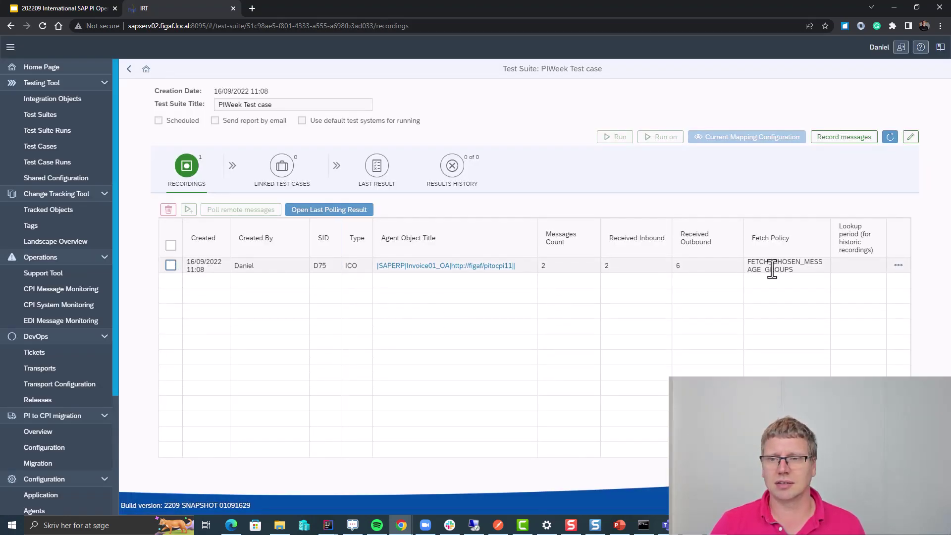
{"action": "left_click", "coordinate": [897, 267]}
{"action": "left_click", "coordinate": [889, 283]}
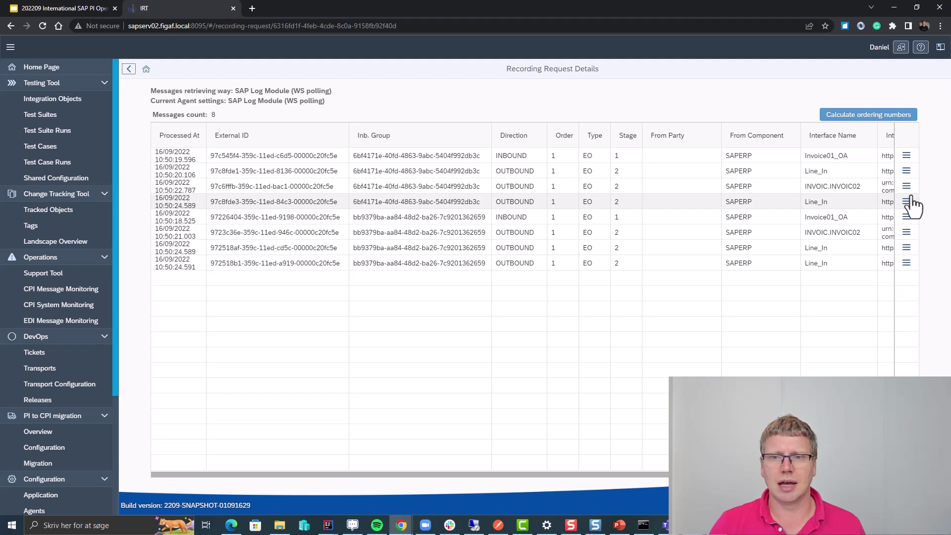
{"action": "left_click", "coordinate": [907, 158]}
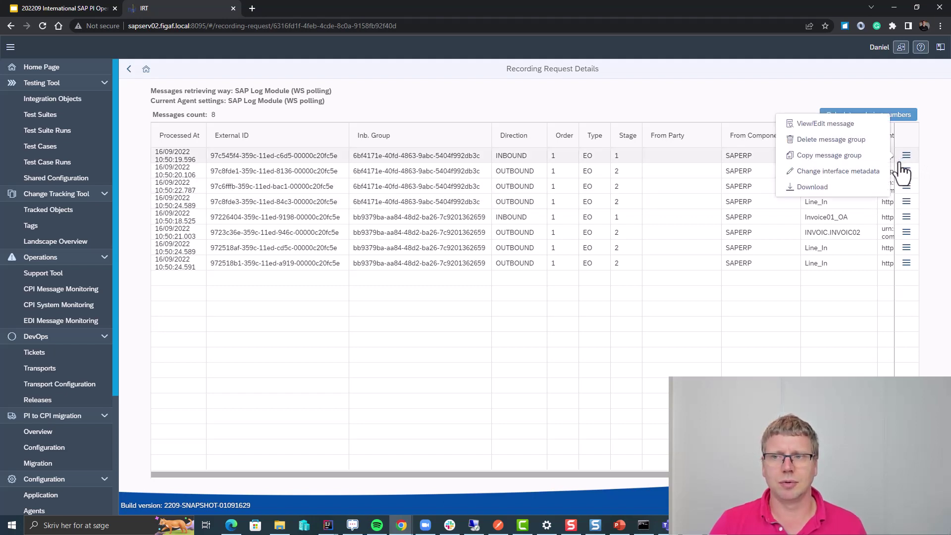
{"action": "left_click", "coordinate": [812, 125]}
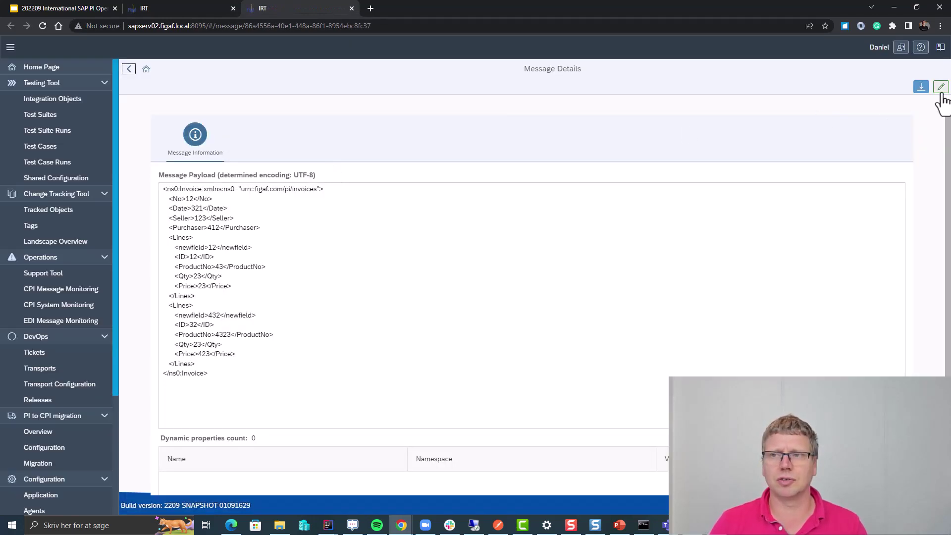
Change the second line's Price from 423 to 42344, save, and close the message tab
{"action": "left_click", "coordinate": [938, 90]}
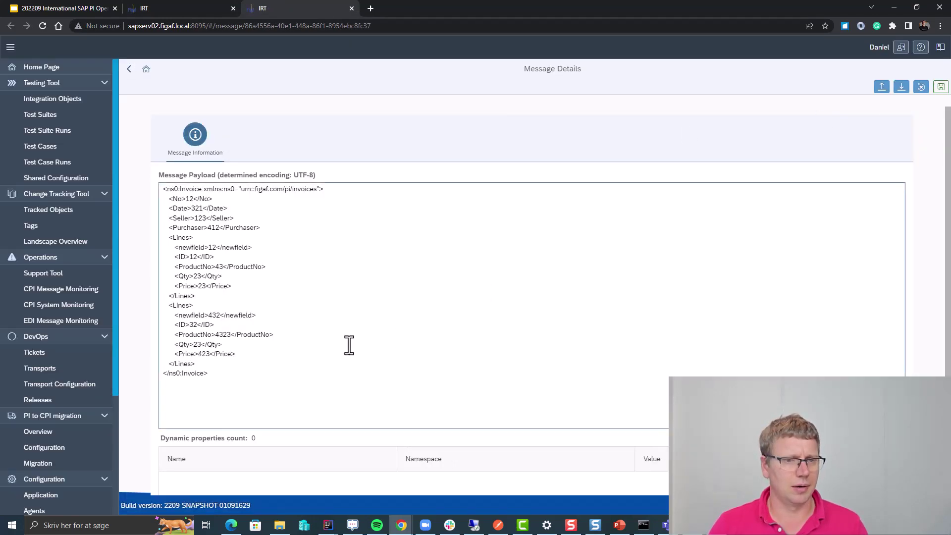
{"action": "left_click", "coordinate": [211, 354]}
{"action": "type", "text": "44"}
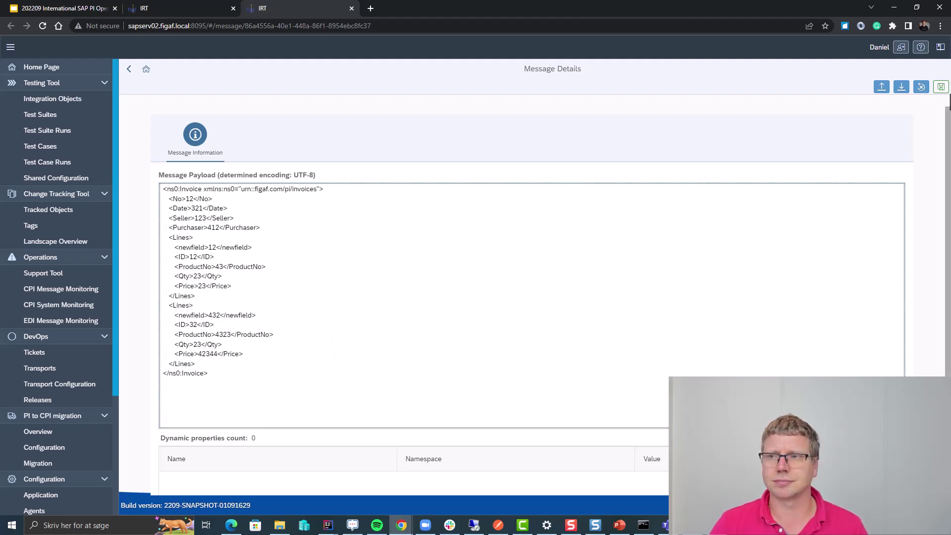
{"action": "left_click", "coordinate": [941, 88]}
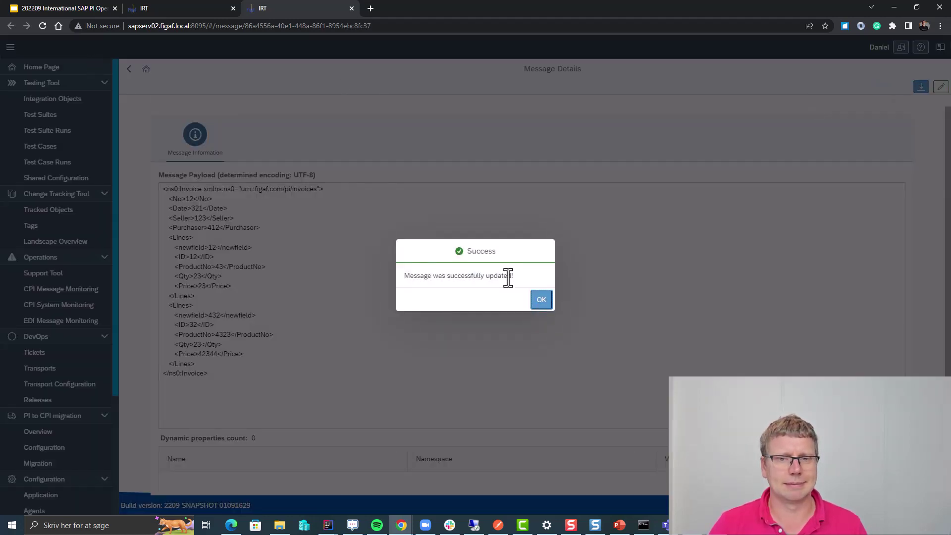
{"action": "left_click", "coordinate": [538, 302]}
{"action": "left_click", "coordinate": [129, 68]}
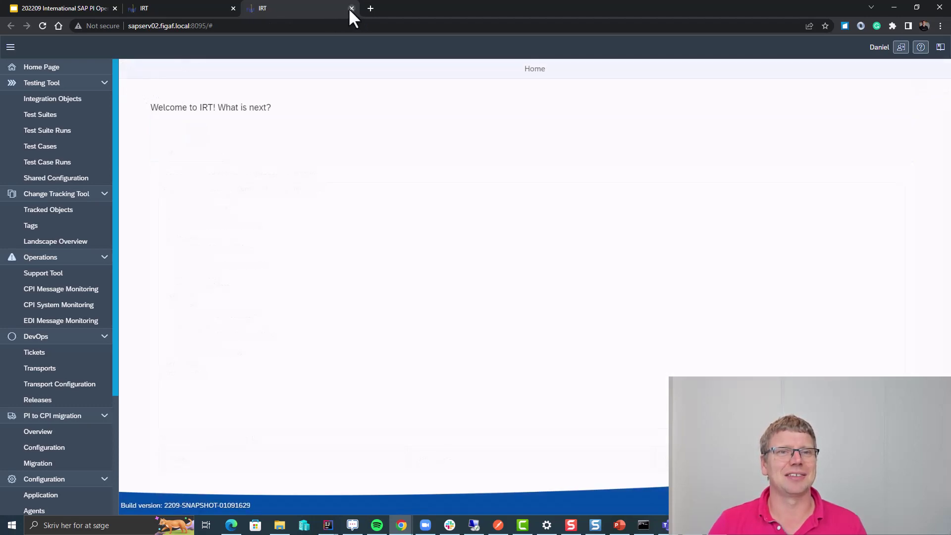
{"action": "left_click", "coordinate": [351, 8]}
Create a regression test case for D75 only, dropping T75, and list the suite's linked test cases
{"action": "left_click", "coordinate": [129, 69]}
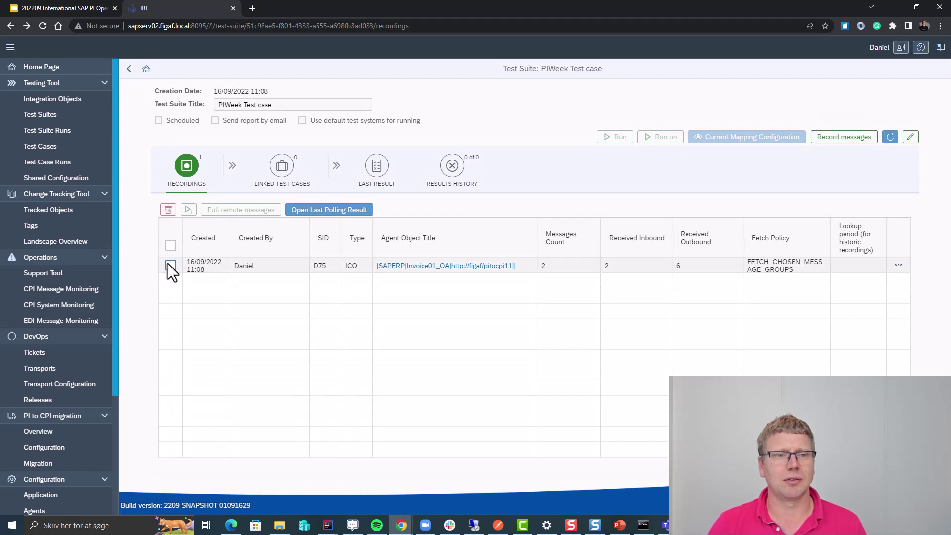
{"action": "left_click", "coordinate": [171, 265]}
{"action": "left_click", "coordinate": [189, 209]}
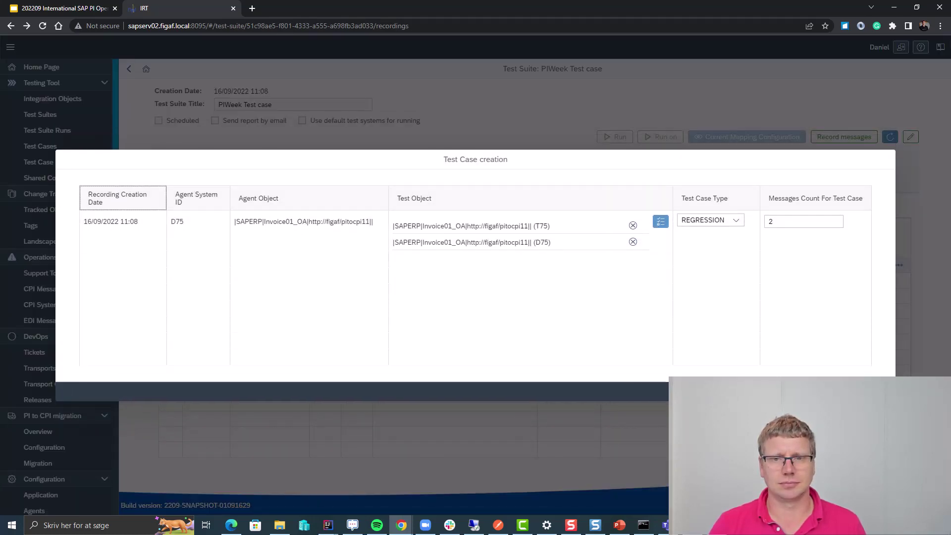
{"action": "left_click", "coordinate": [633, 225]}
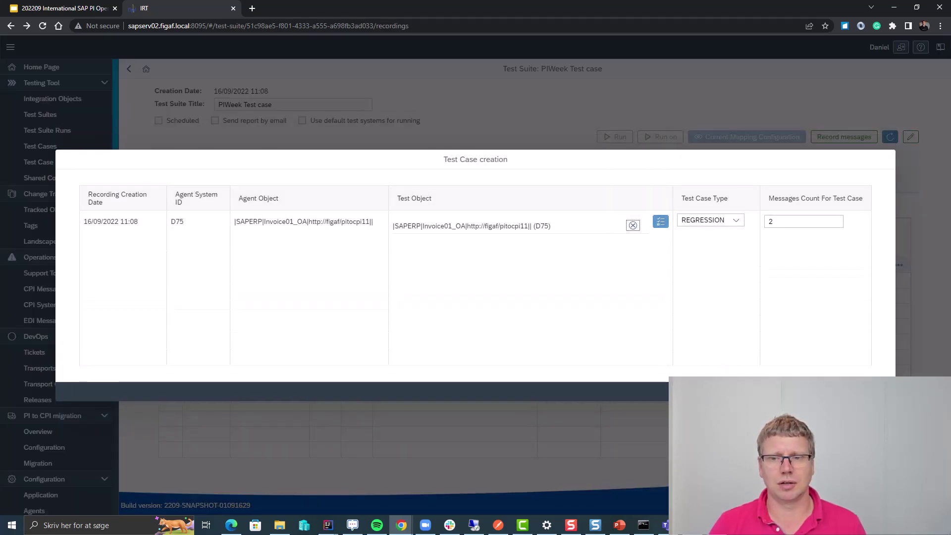
{"action": "left_click", "coordinate": [817, 392]}
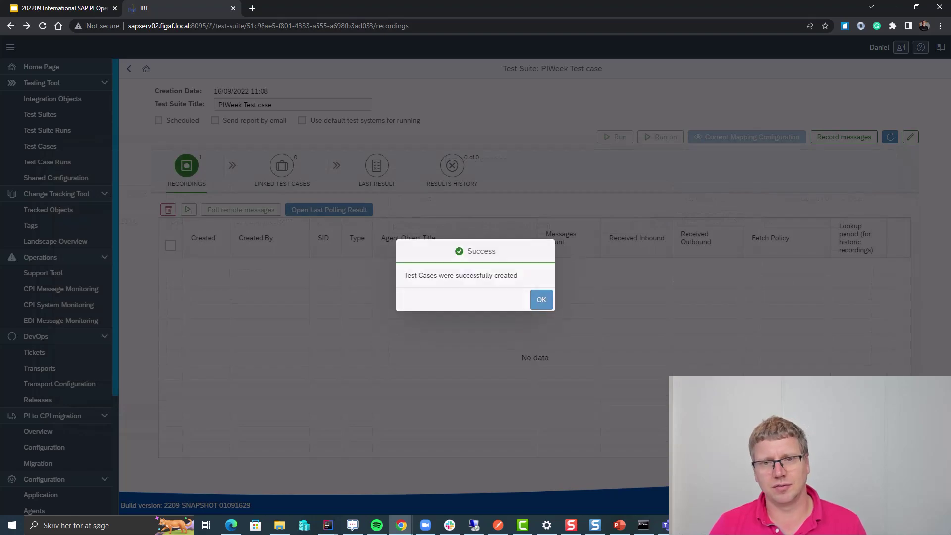
{"action": "left_click", "coordinate": [540, 300]}
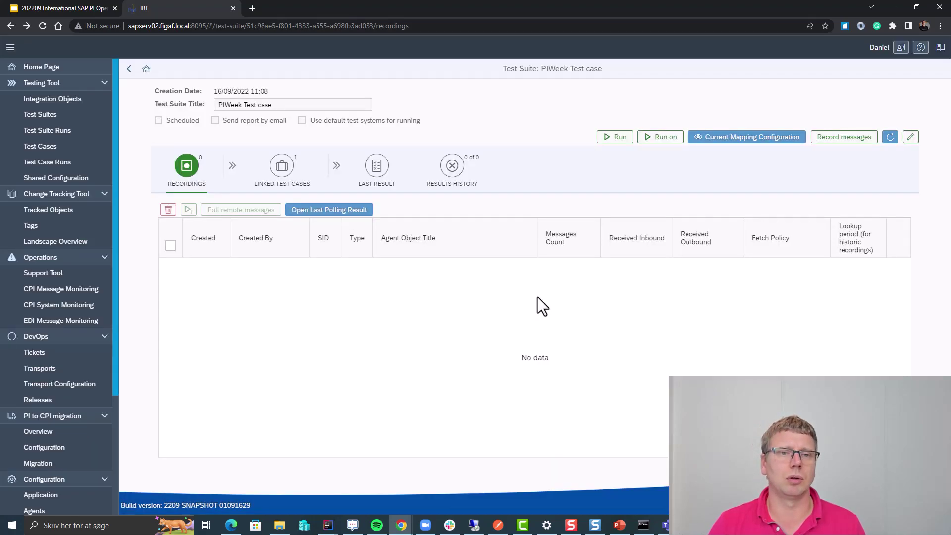
{"action": "left_click", "coordinate": [279, 176]}
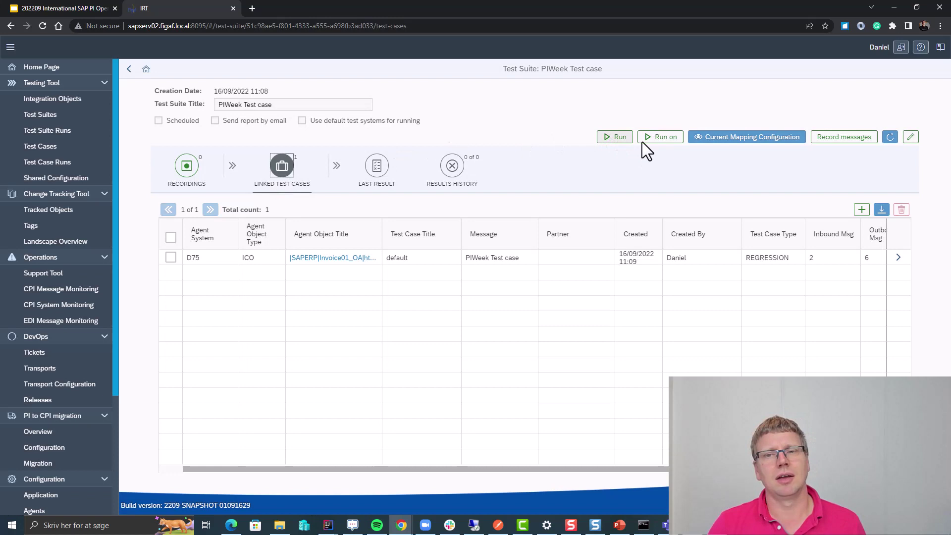
Run the PIWeek Test case suite on the D75 system
{"action": "left_click", "coordinate": [660, 136]}
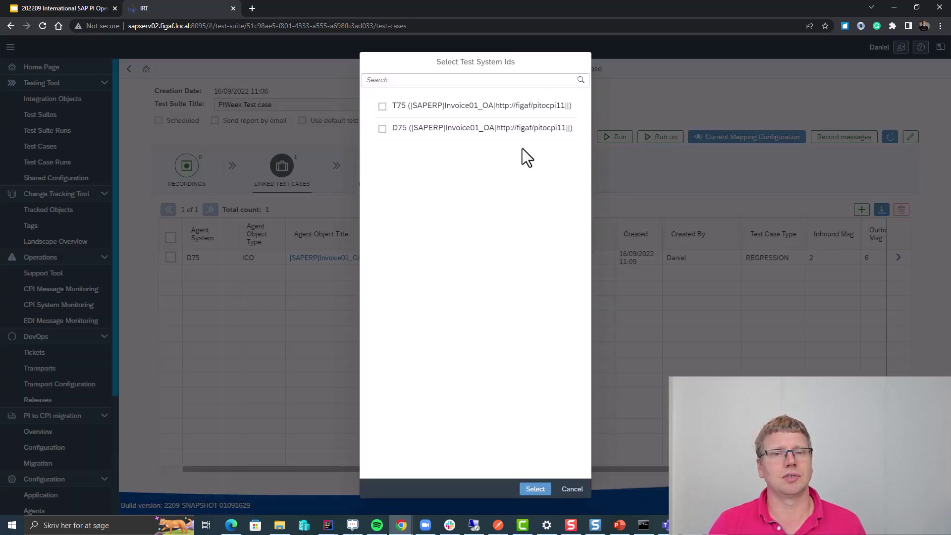
{"action": "left_click", "coordinate": [436, 130]}
{"action": "left_click", "coordinate": [535, 489]}
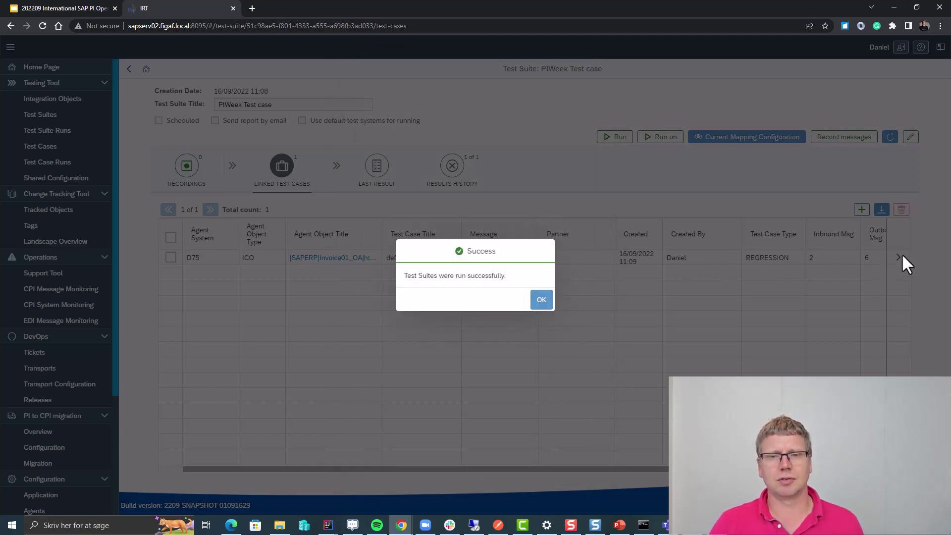
{"action": "left_click", "coordinate": [541, 299]}
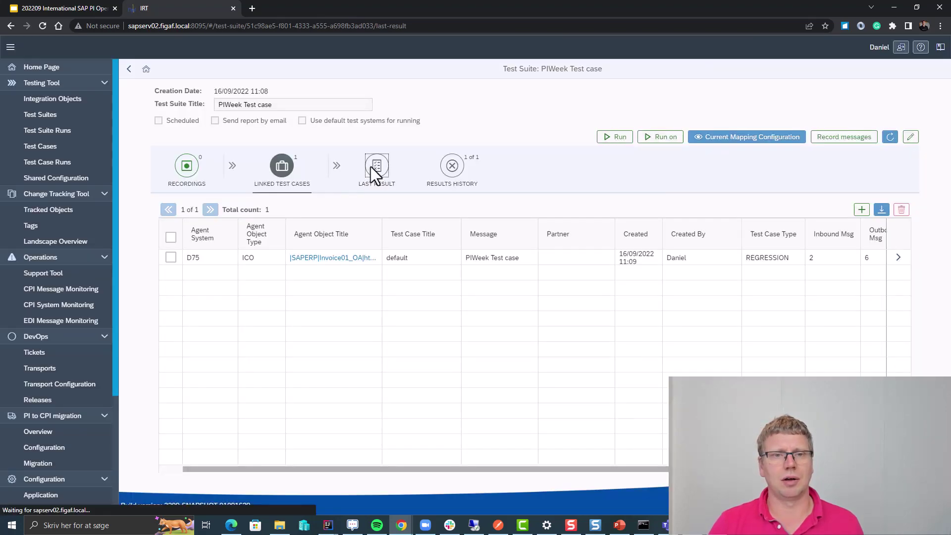
Open the detailed results of the latest D75 run
{"action": "left_click", "coordinate": [374, 167]}
{"action": "left_click", "coordinate": [899, 268]}
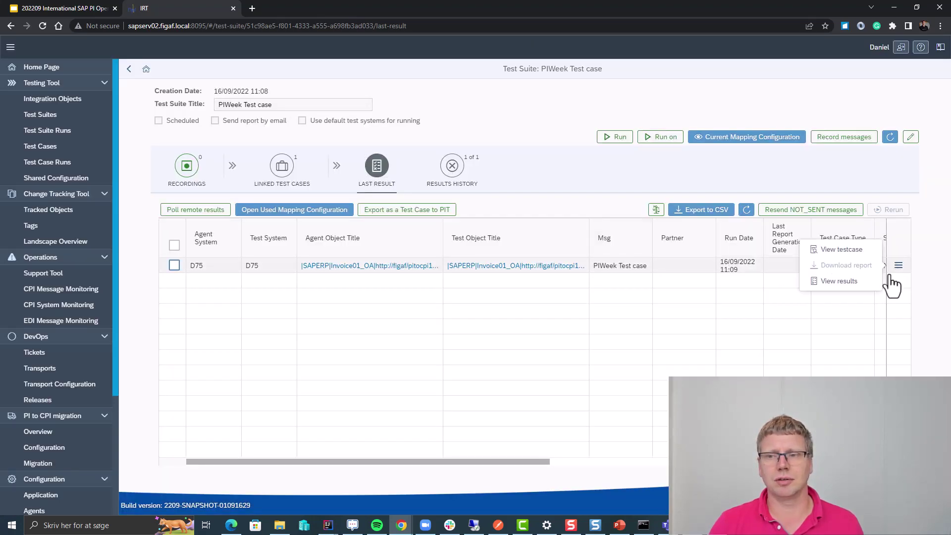
{"action": "left_click", "coordinate": [852, 283]}
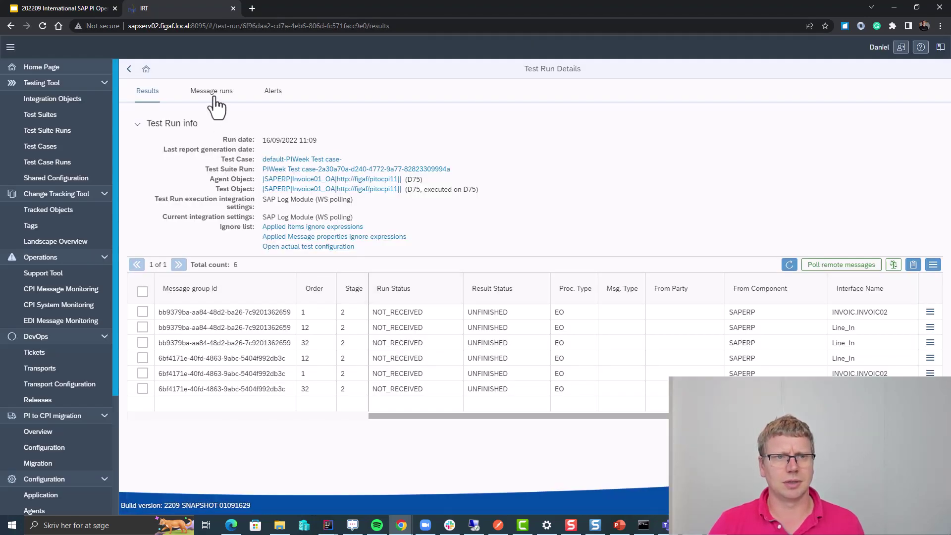
Poll remote messages for the run, yielding four successful and two failed comparisons
{"action": "left_click", "coordinate": [223, 94]}
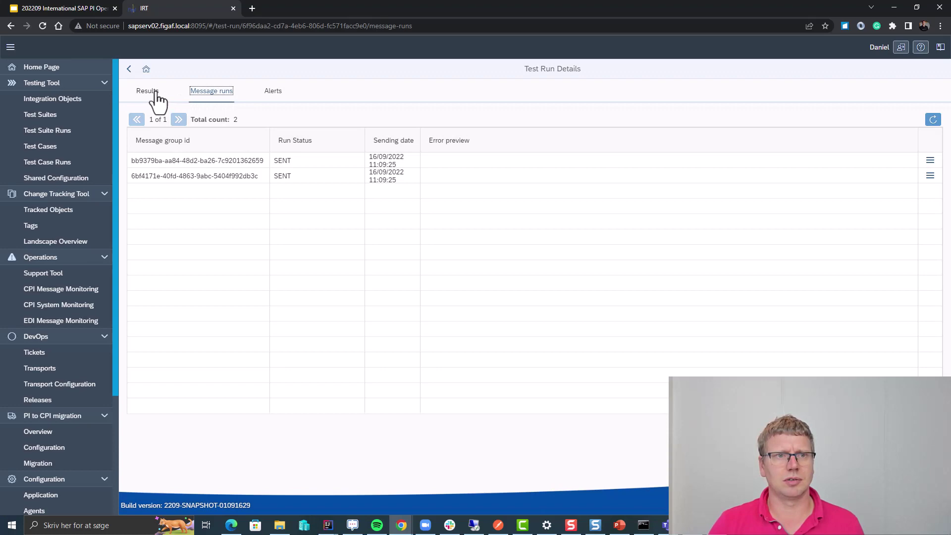
{"action": "left_click", "coordinate": [152, 95]}
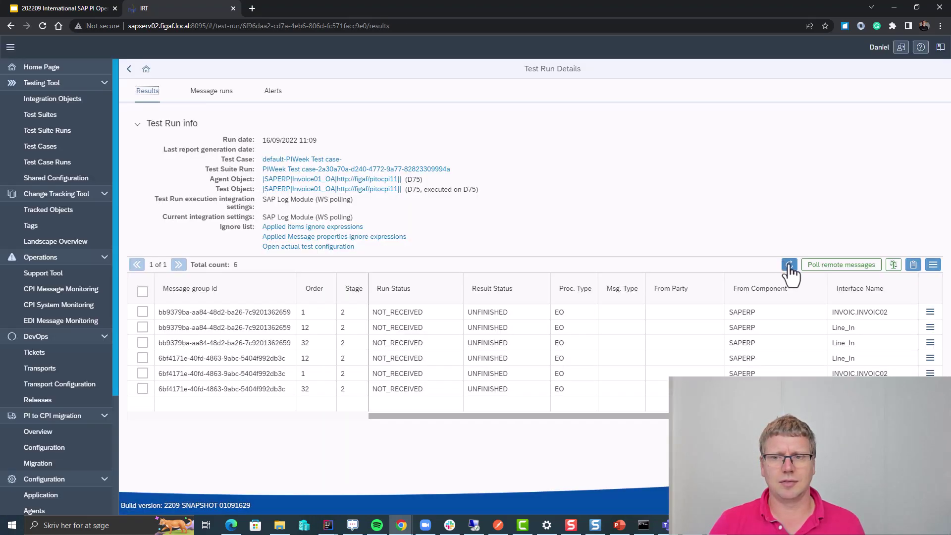
{"action": "left_click", "coordinate": [790, 265]}
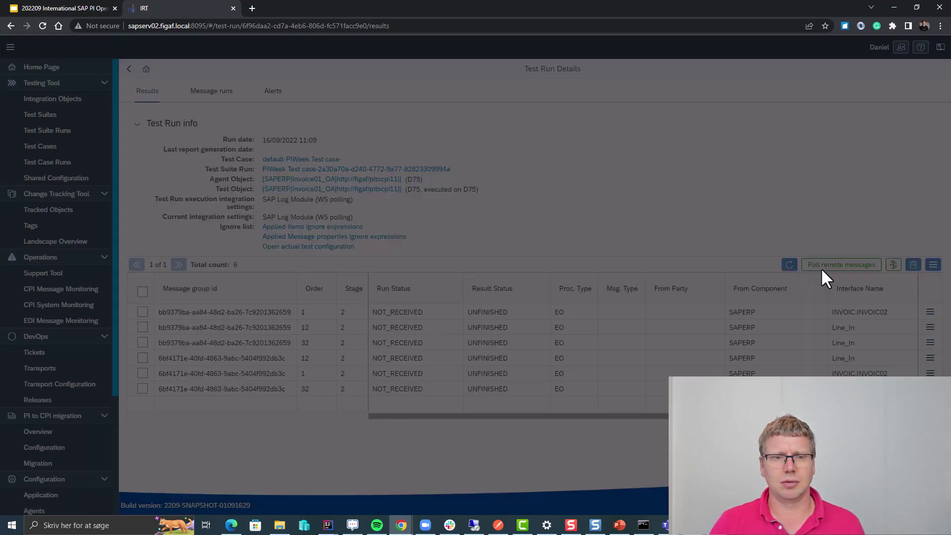
{"action": "left_click", "coordinate": [820, 266]}
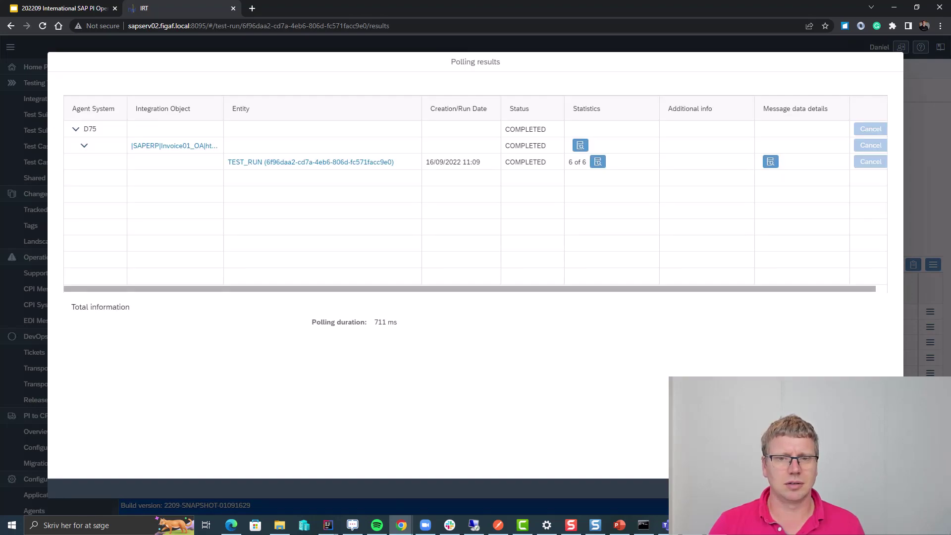
{"action": "key", "text": "Escape"}
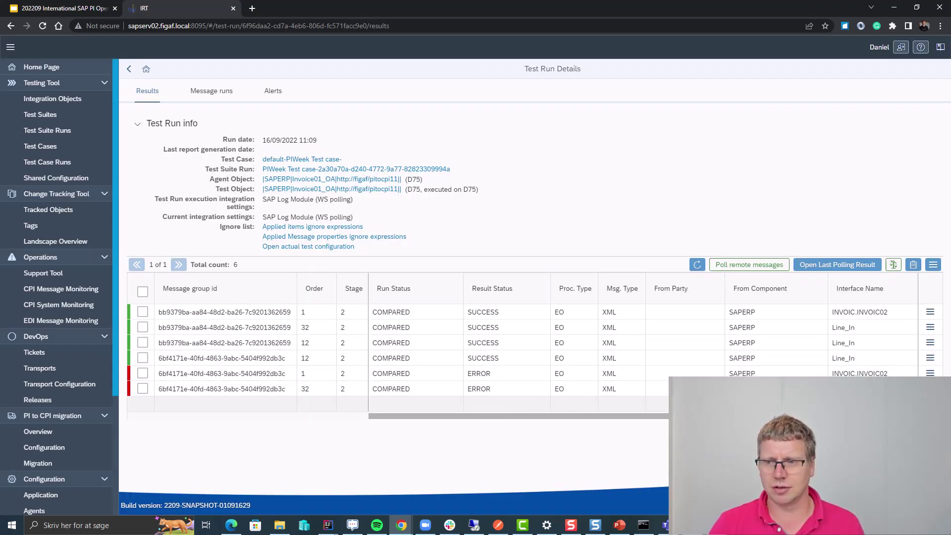
{"action": "left_click", "coordinate": [929, 373]}
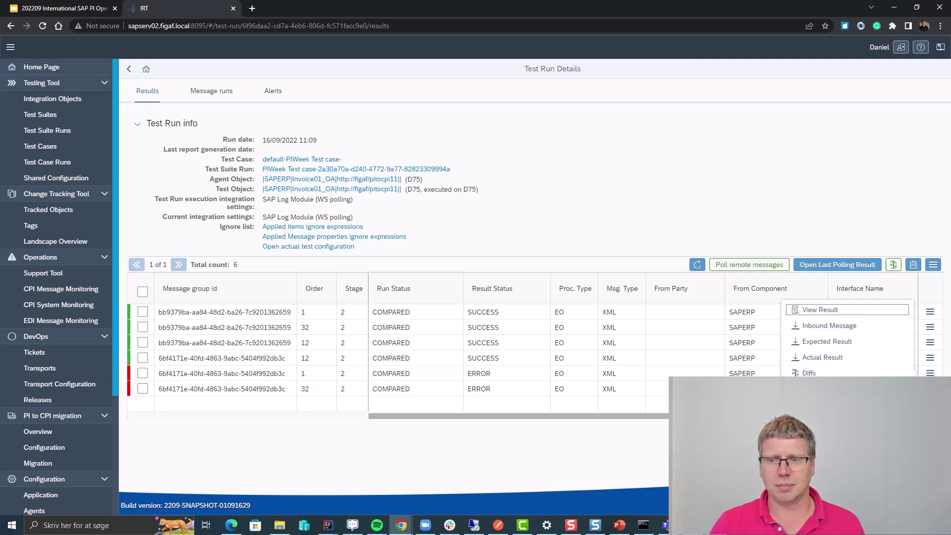
{"action": "left_click", "coordinate": [810, 374]}
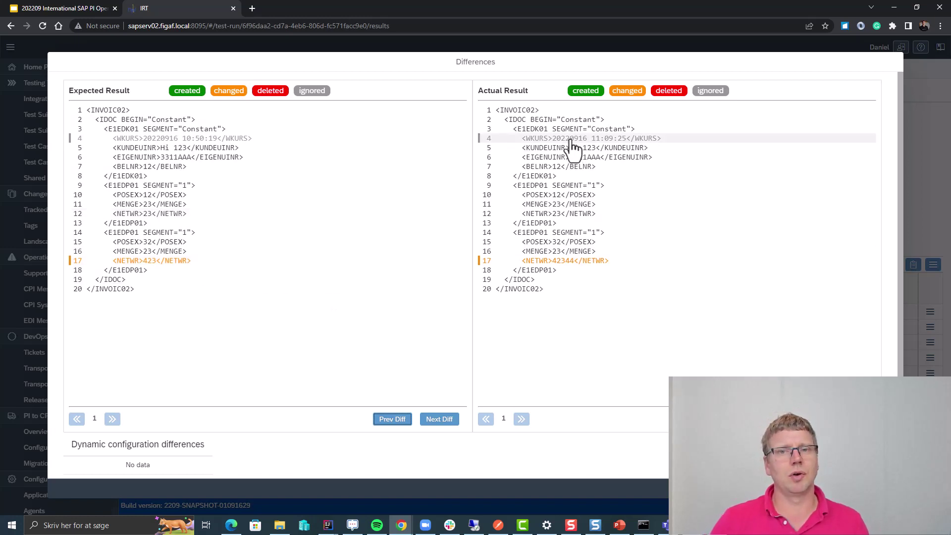
{"action": "double_click", "coordinate": [574, 148]}
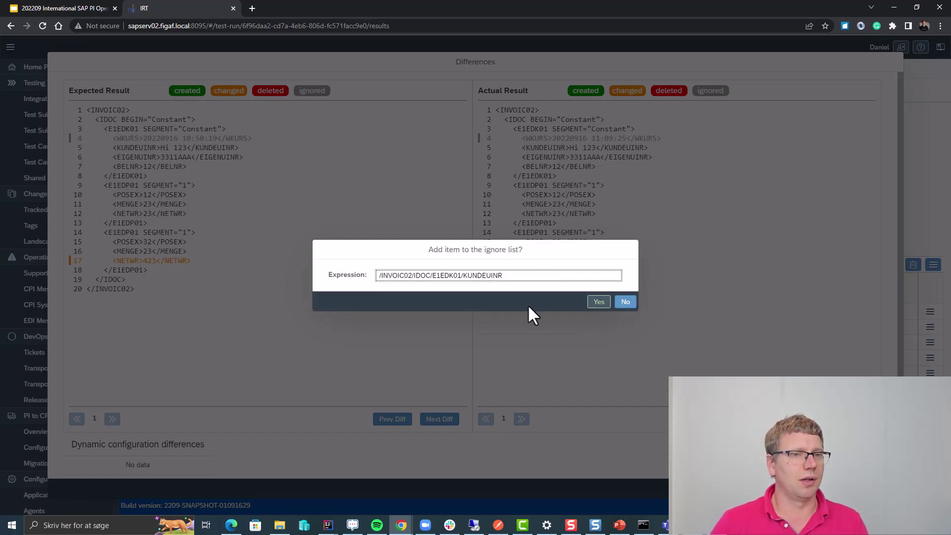
{"action": "left_click", "coordinate": [626, 302]}
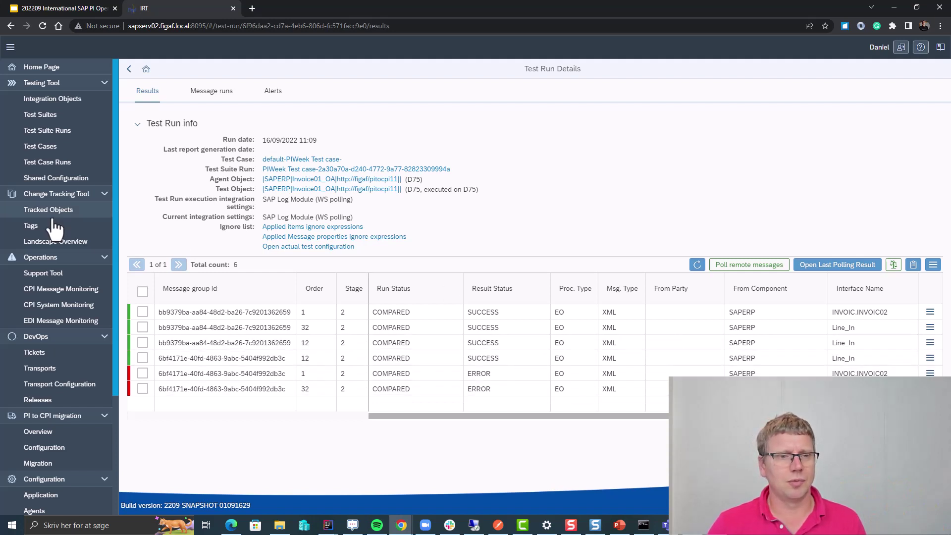
Update the test case using all six message results from this run
{"action": "left_click", "coordinate": [142, 291]}
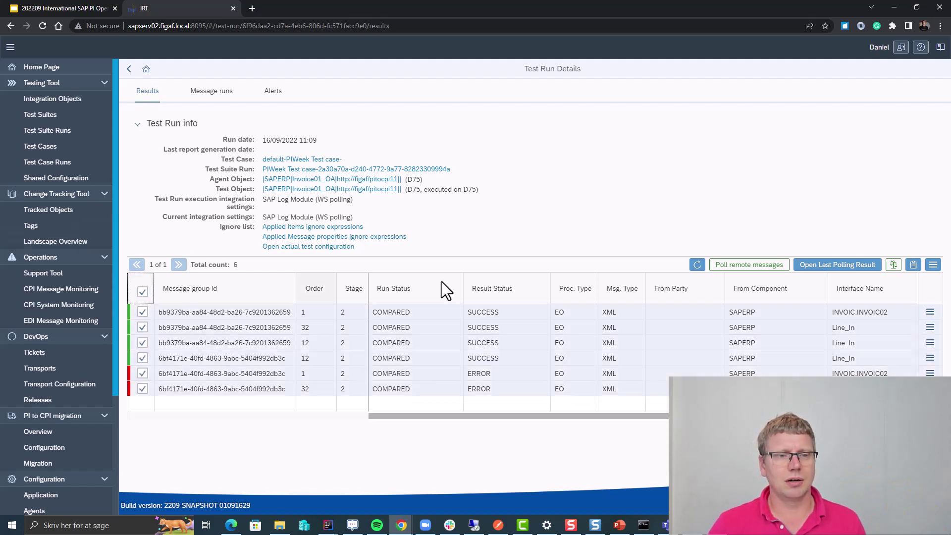
{"action": "left_click", "coordinate": [932, 266]}
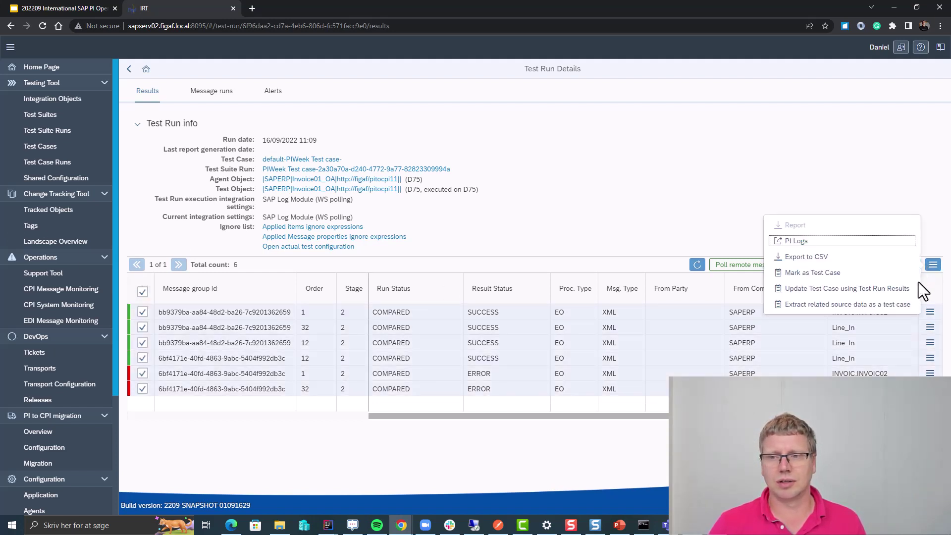
{"action": "left_click", "coordinate": [844, 289]}
{"action": "left_click", "coordinate": [420, 301]}
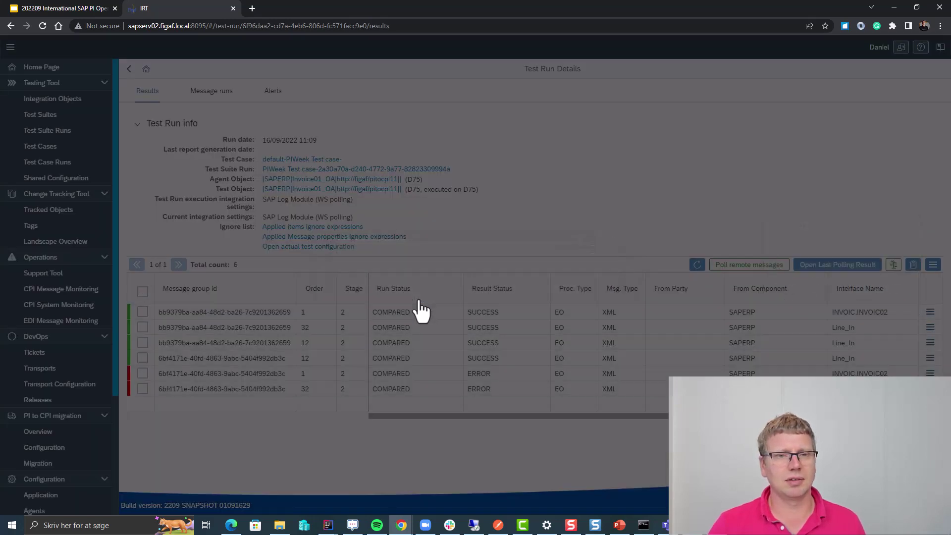
{"action": "left_click", "coordinate": [540, 301]}
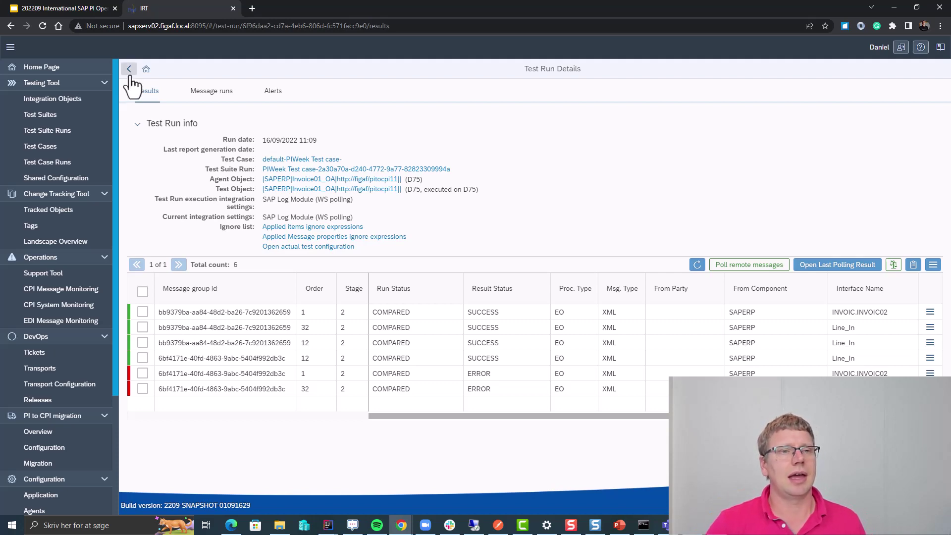
Go back three pages to the PIWeek Test case suite's last result
{"action": "left_click", "coordinate": [128, 68]}
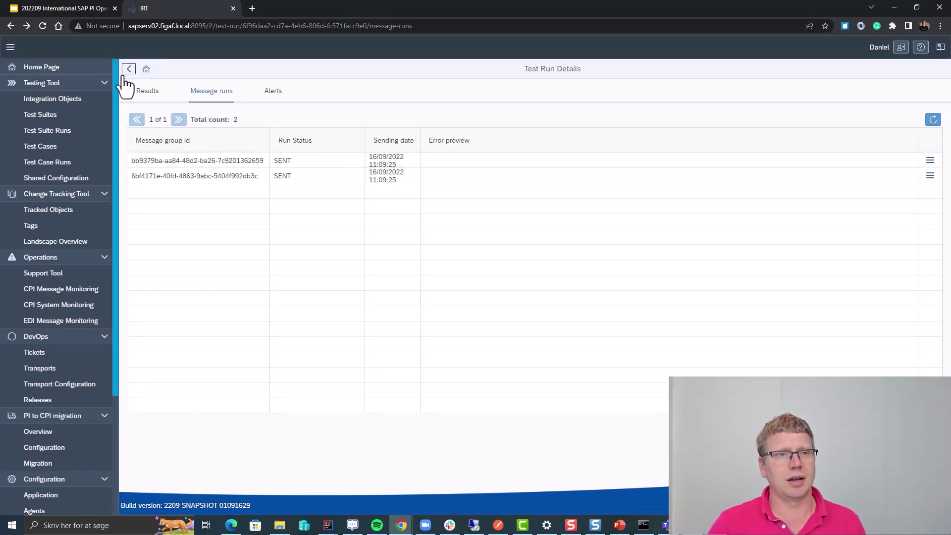
{"action": "left_click", "coordinate": [124, 70]}
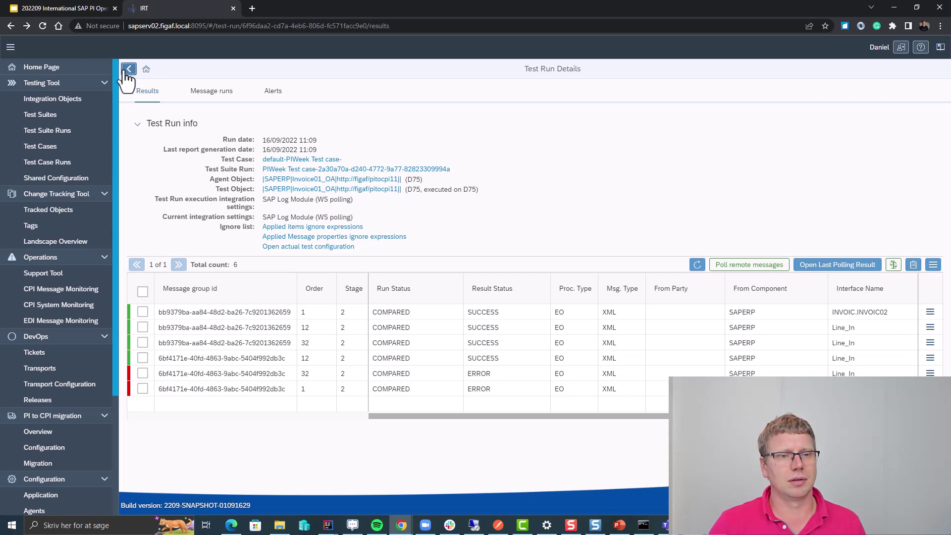
{"action": "left_click", "coordinate": [126, 68]}
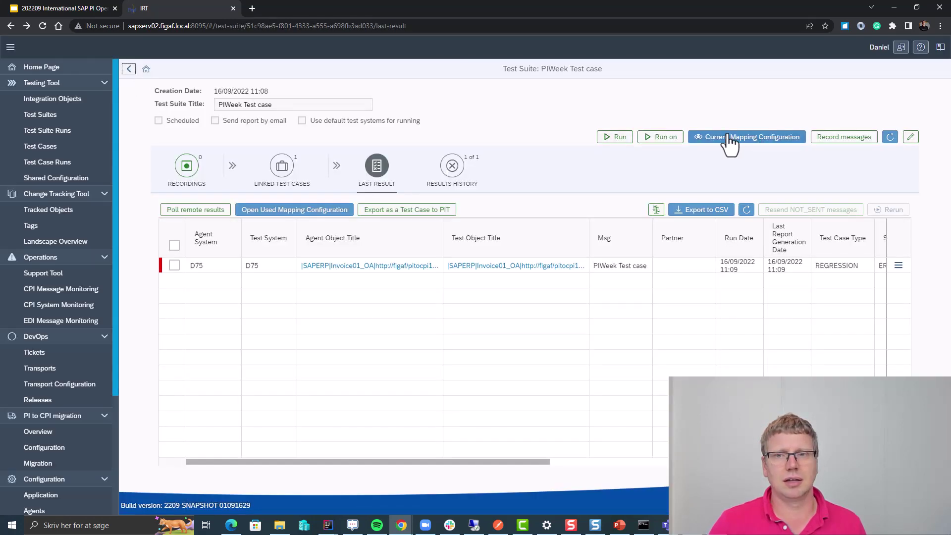
Re-run the suite on D75, poll its messages until all six succeed, then return
{"action": "left_click", "coordinate": [616, 138]}
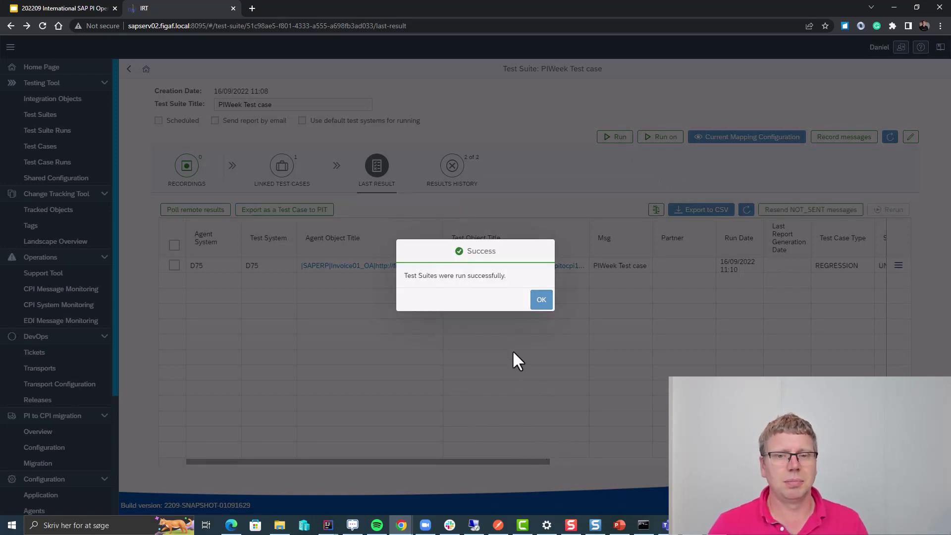
{"action": "left_click", "coordinate": [542, 300]}
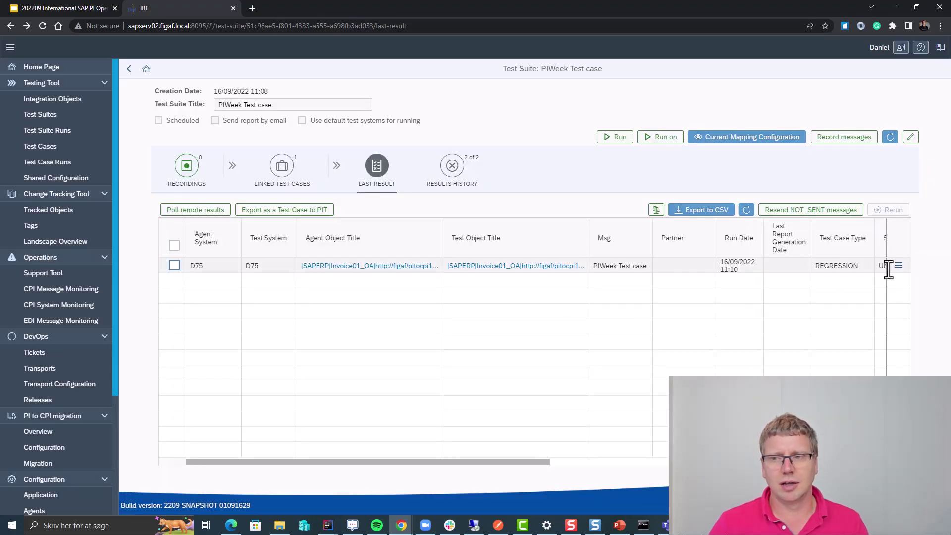
{"action": "left_click", "coordinate": [899, 265]}
{"action": "left_click", "coordinate": [836, 282]}
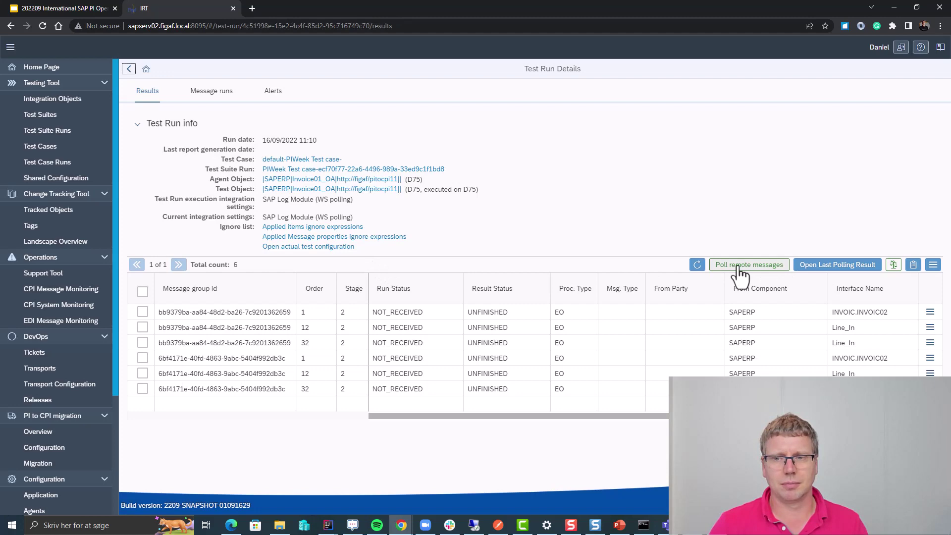
{"action": "left_click", "coordinate": [736, 272]}
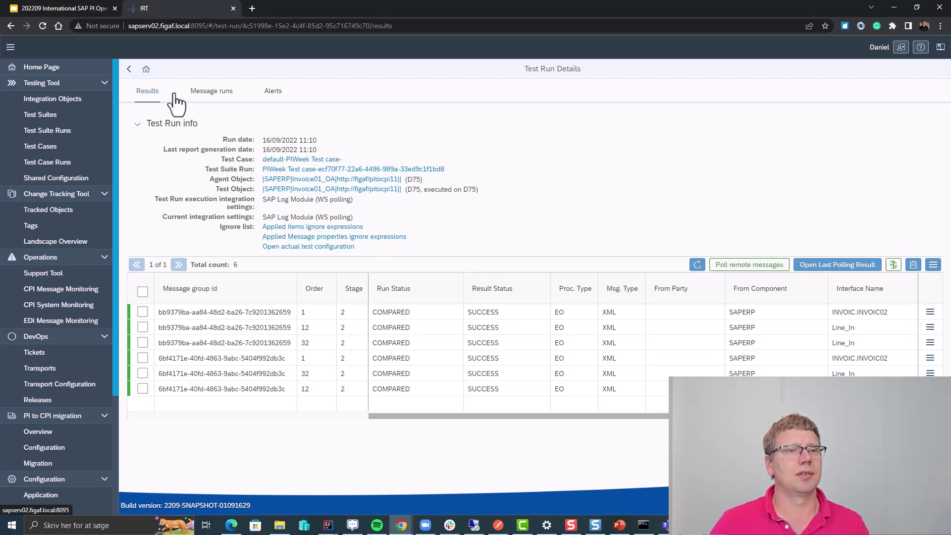
{"action": "left_click", "coordinate": [129, 70]}
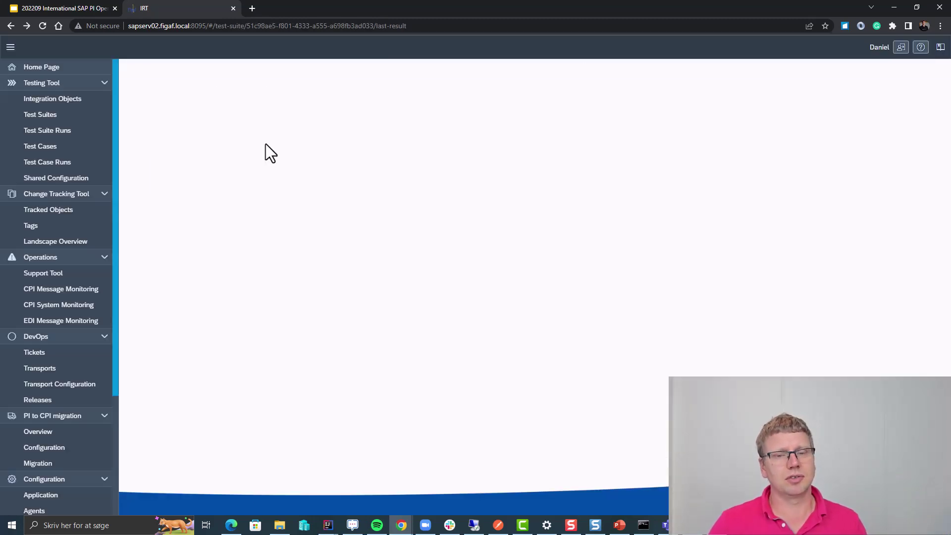